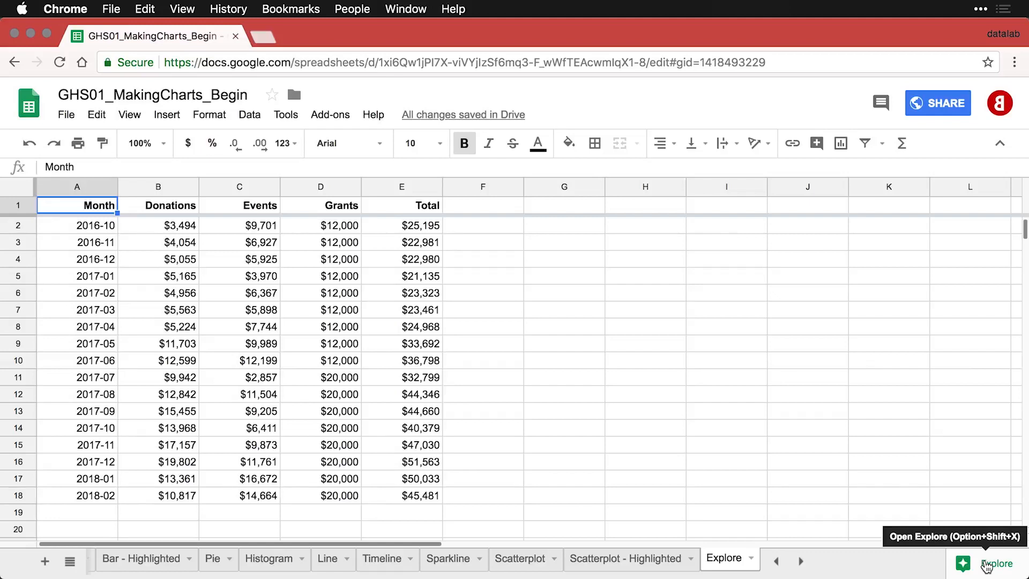
Step: Open Explore and view the Correlation of Events and Donations answer as a chart and as a formula, then return
left_click(987, 564)
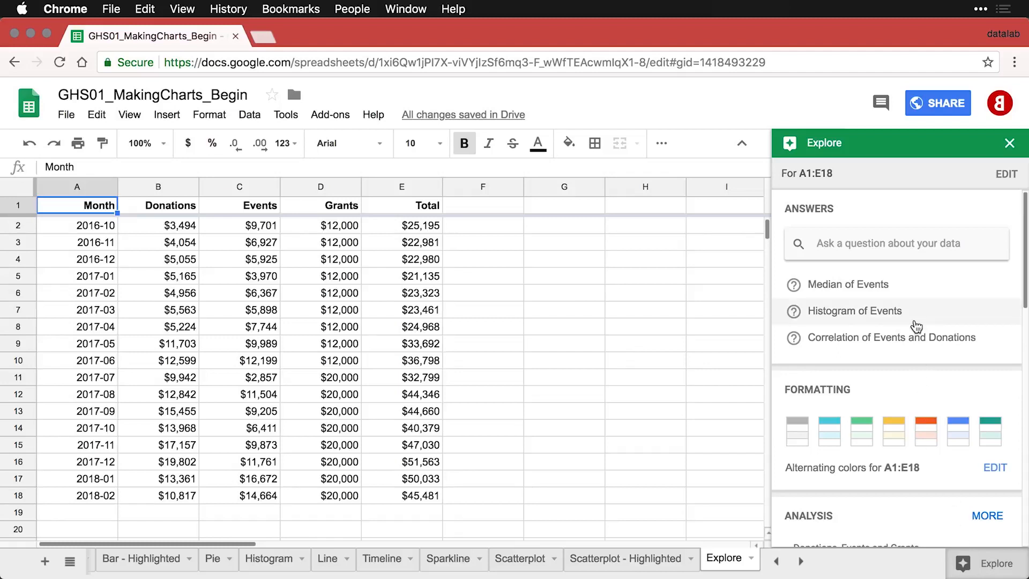
left_click(858, 341)
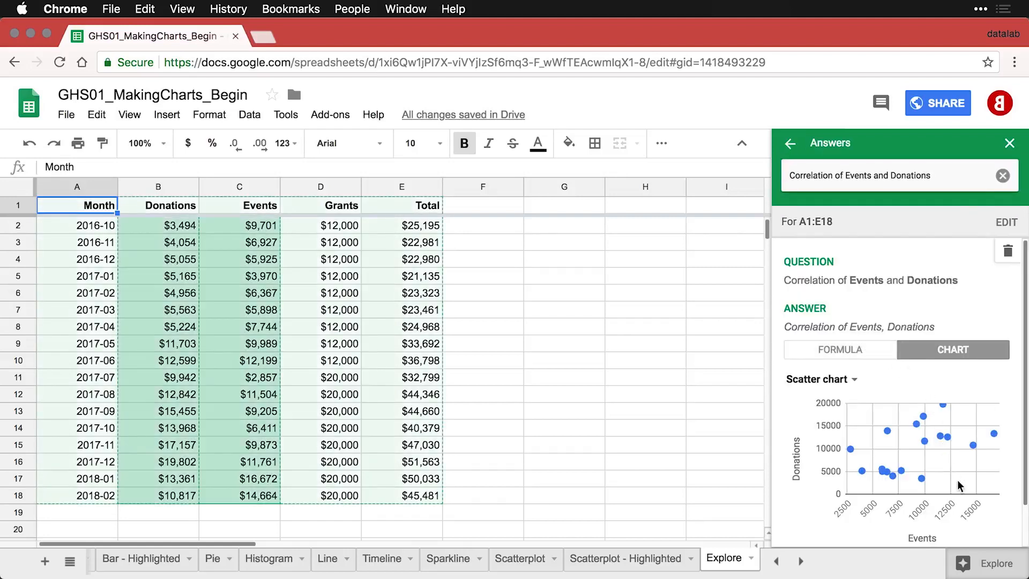
left_click(851, 352)
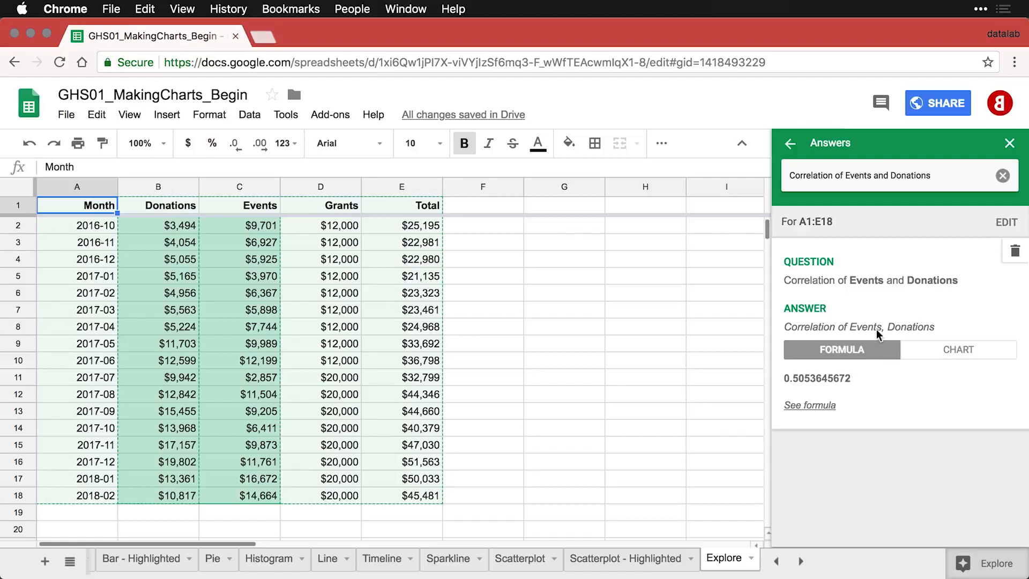
left_click(790, 143)
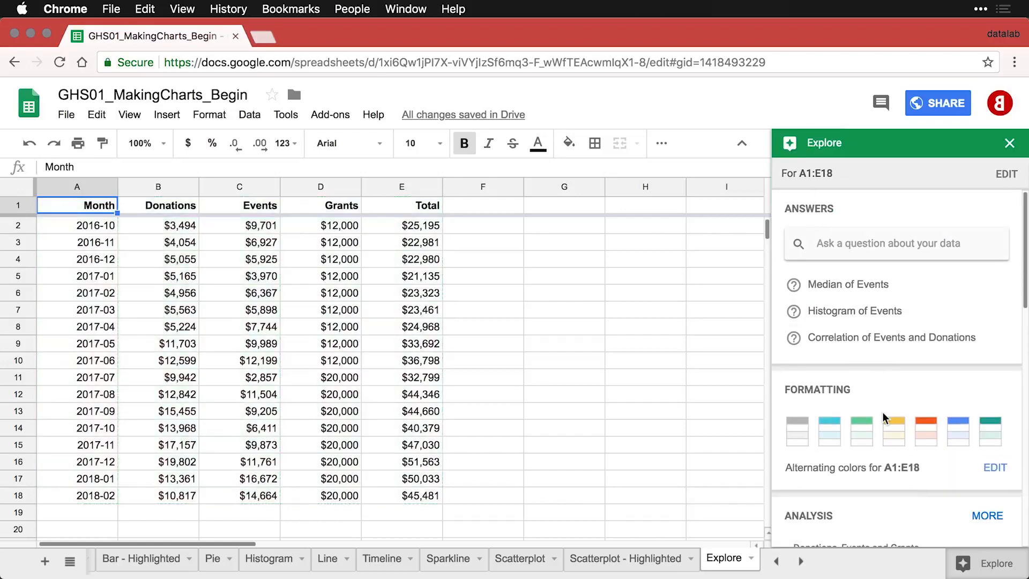
Step: Apply the green alternating colors style to the data range A1:E18
left_click(864, 434)
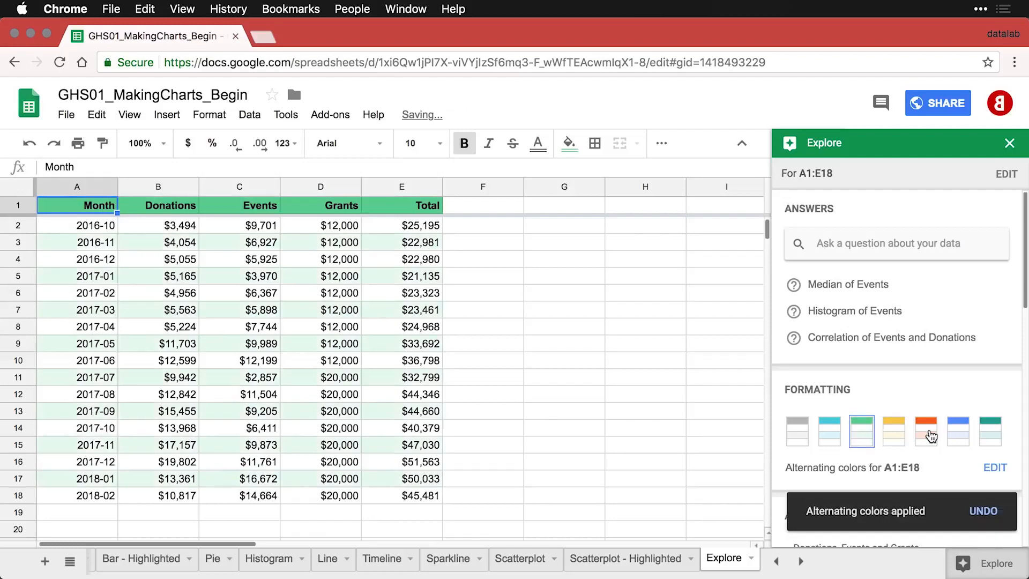
scroll(931, 430, "down", 3)
scroll(932, 433, "down", 5)
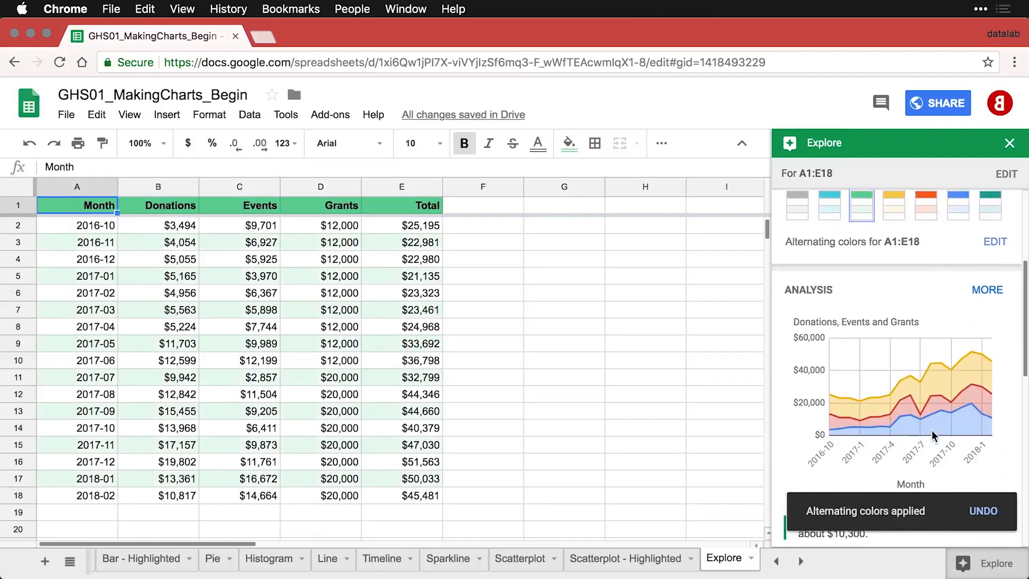
Step: Browse the suggested analysis charts and preview the Donations, Events and Grants area chart enlarged
scroll(931, 431, "down", 1)
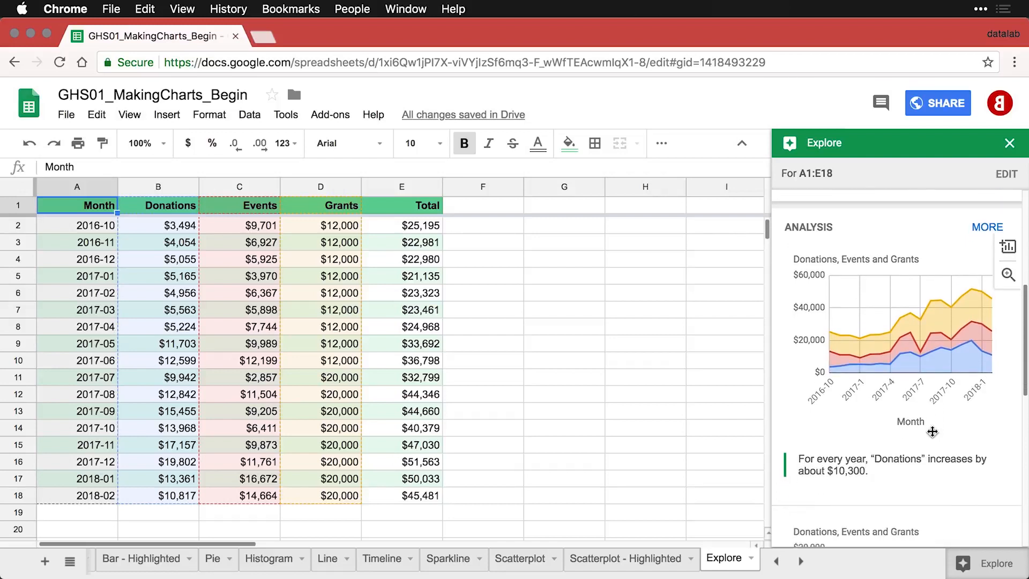
scroll(932, 431, "down", 6)
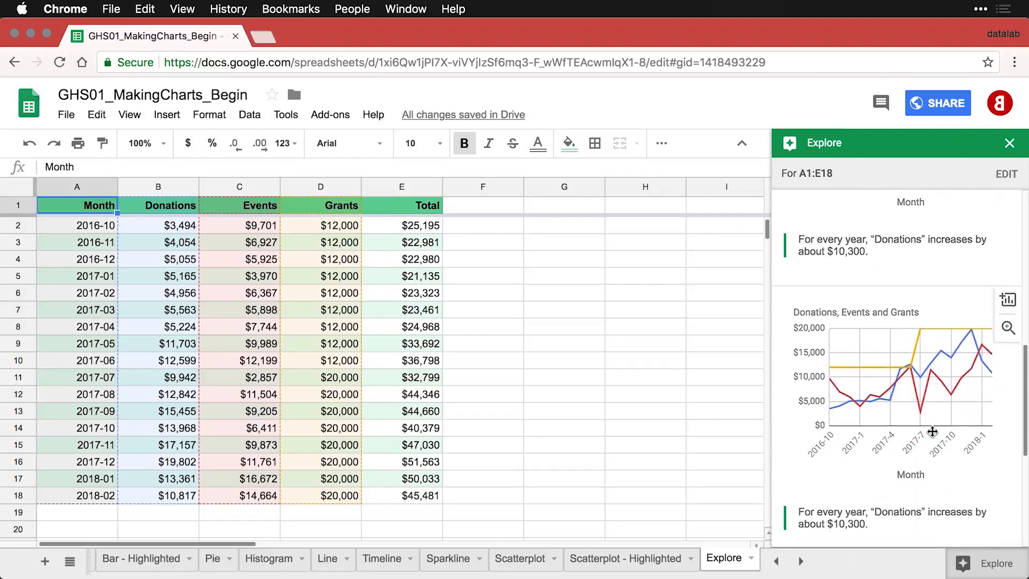
scroll(932, 432, "down", 6)
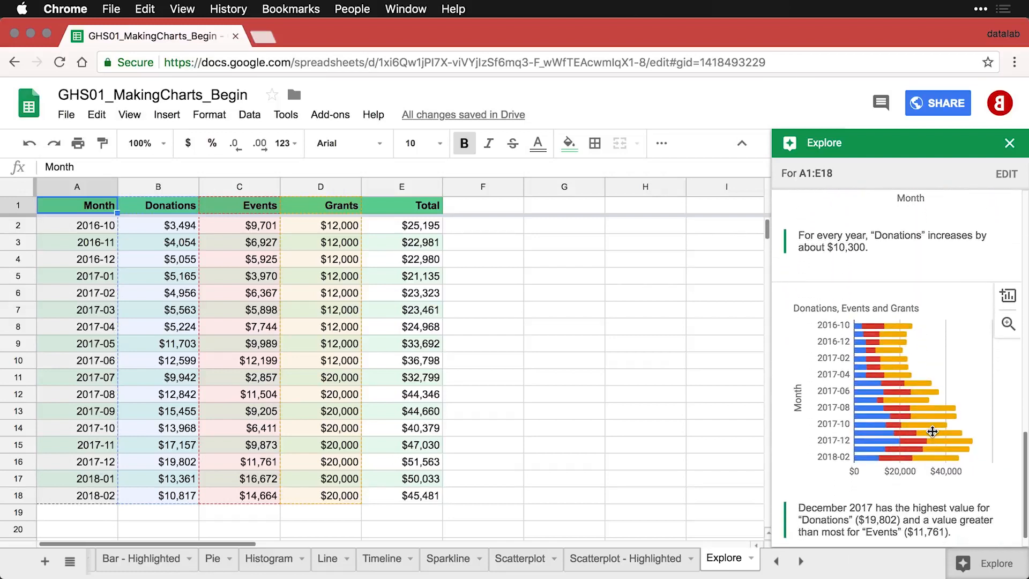
scroll(932, 432, "up", 11)
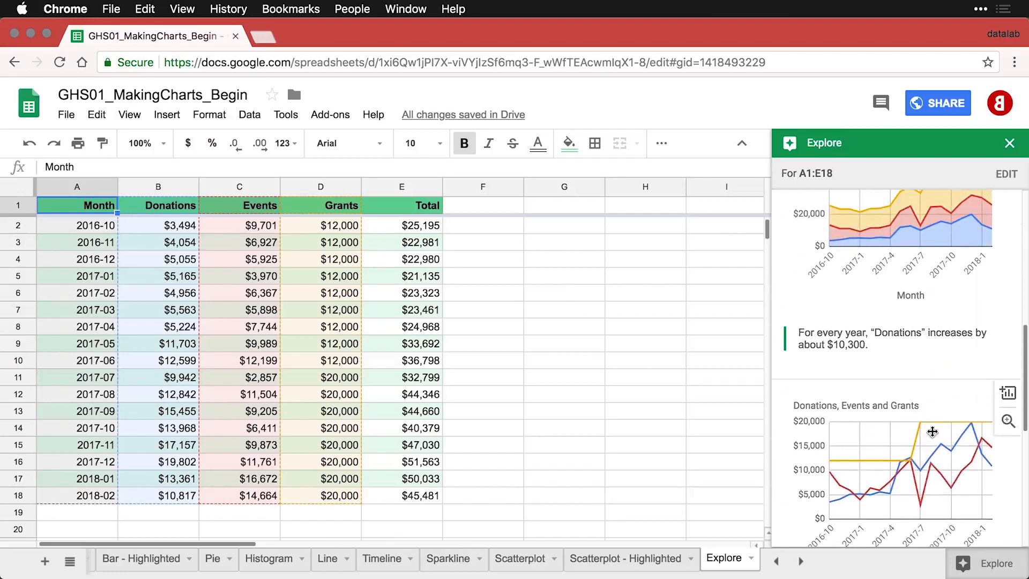
scroll(932, 431, "up", 2)
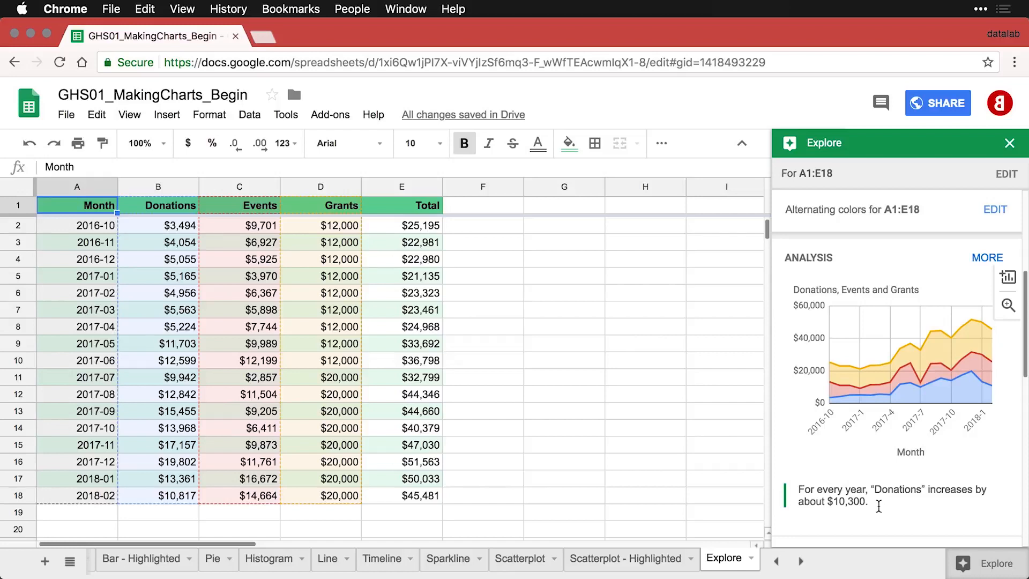
left_click(1008, 305)
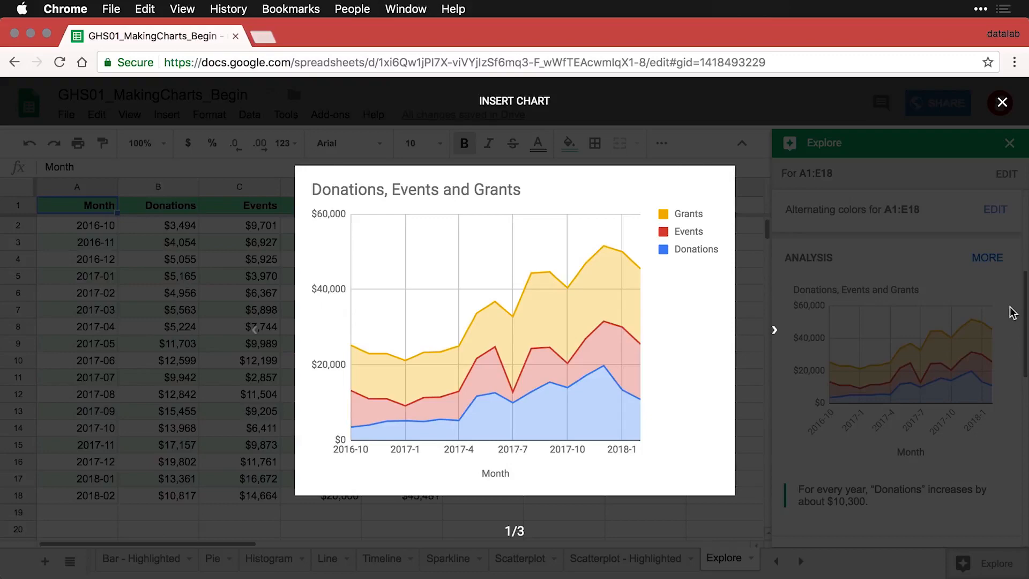
left_click(1013, 313)
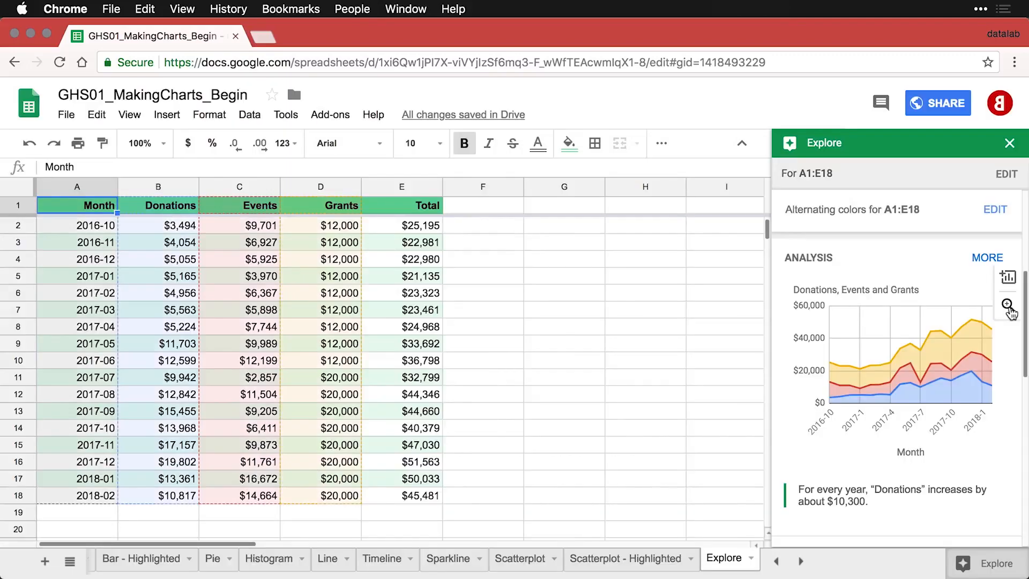
Step: Insert the Donations, Events and Grants stacked area chart into the sheet and move it beside the data table
left_click(1011, 280)
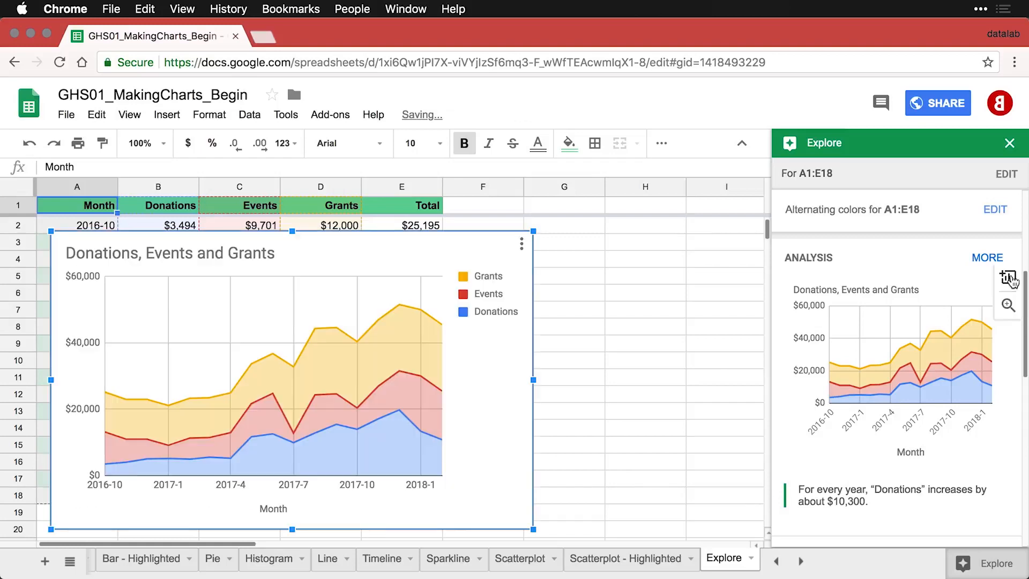
double_click(164, 239)
left_click_drag(164, 239, 564, 236)
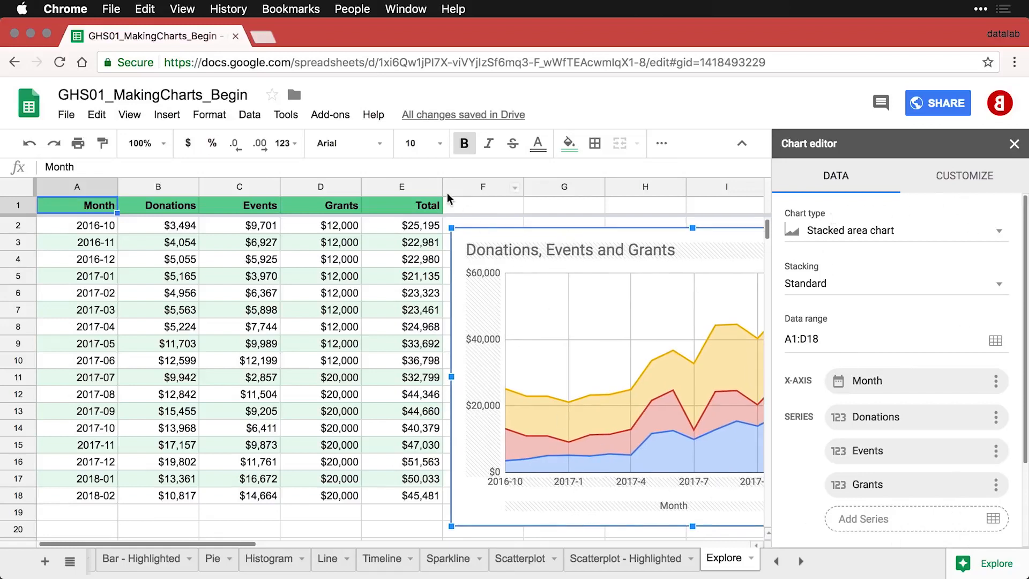
left_click(474, 204)
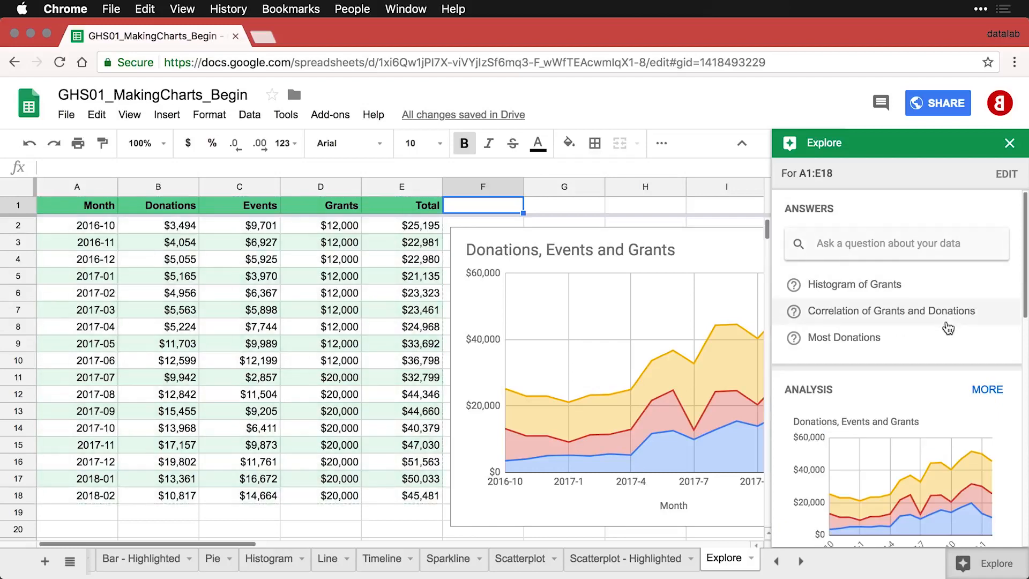
Step: Scroll through the analysis suggestions in the Explore panel
scroll(951, 381, "down", 10)
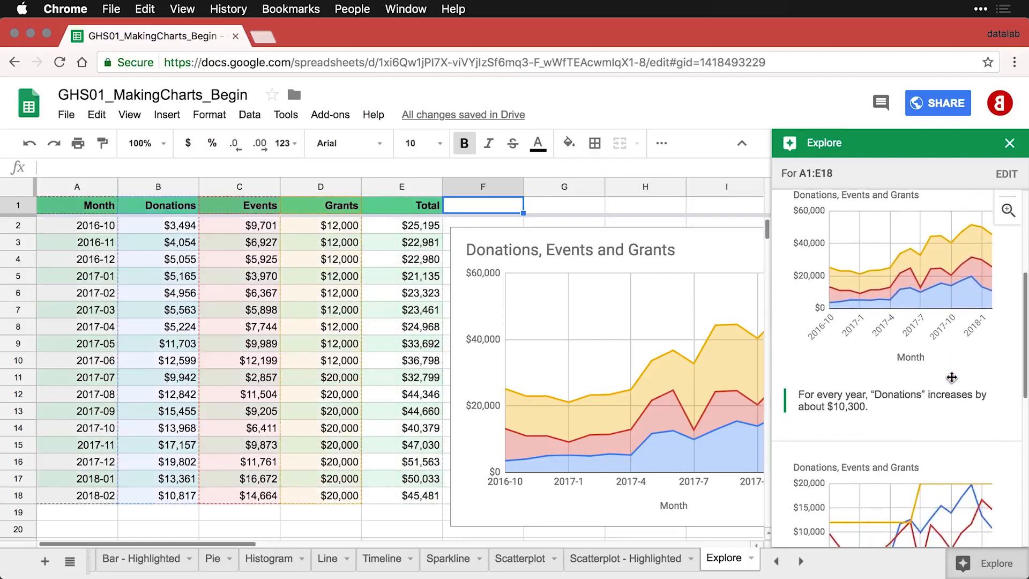
scroll(952, 377, "down", 5)
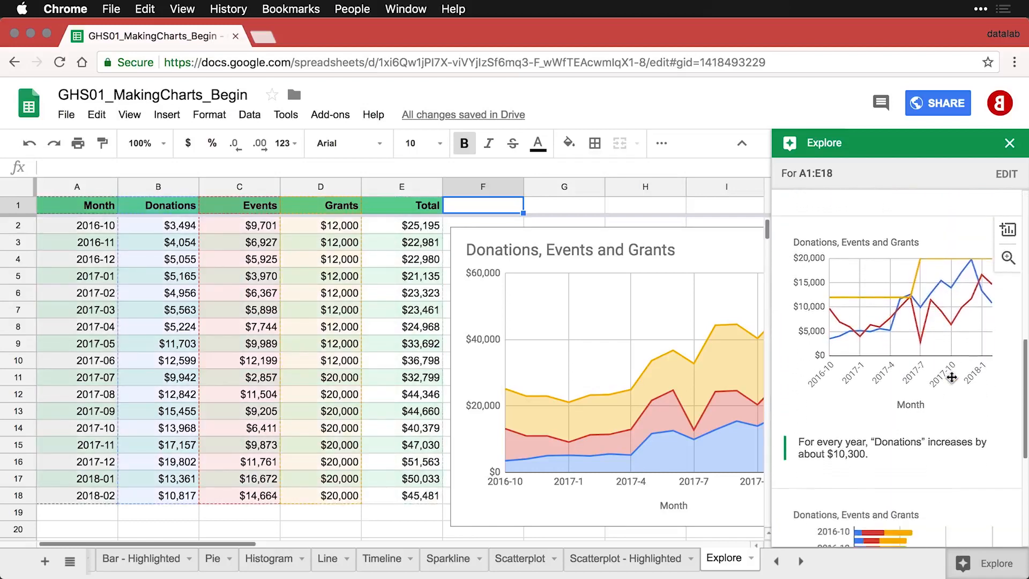
scroll(951, 377, "down", 6)
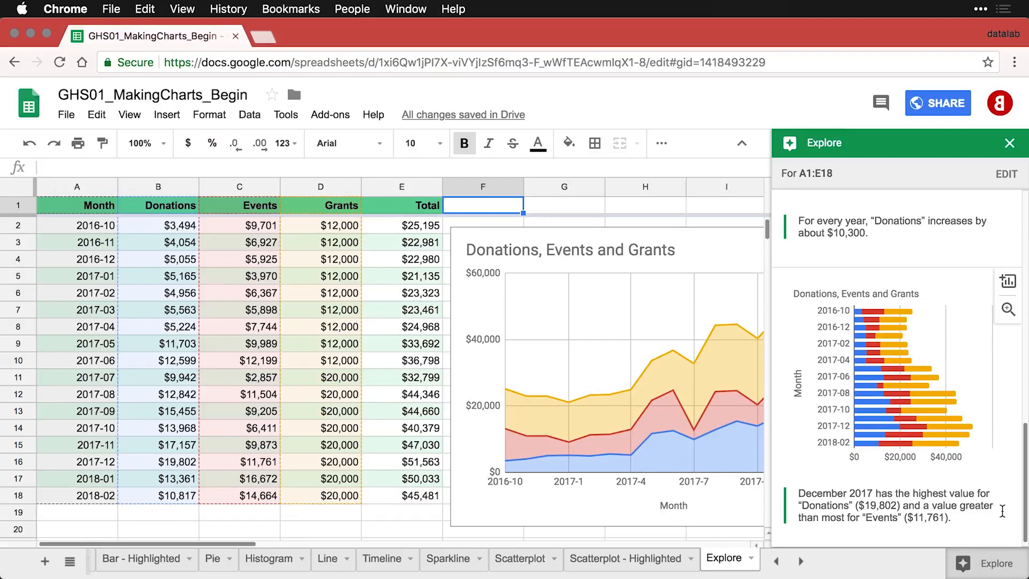
scroll(1002, 511, "down", 1)
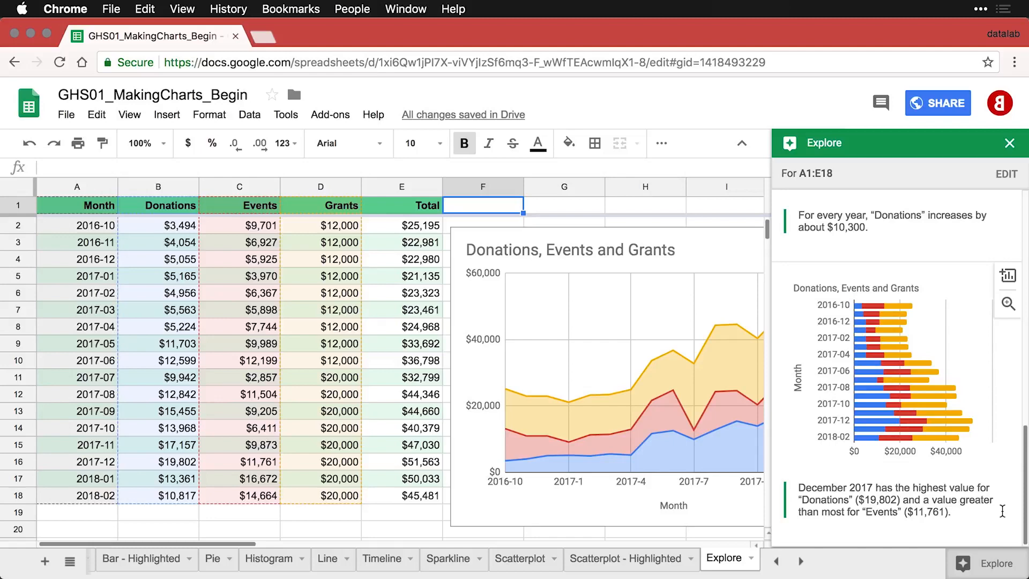
scroll(1001, 511, "up", 10)
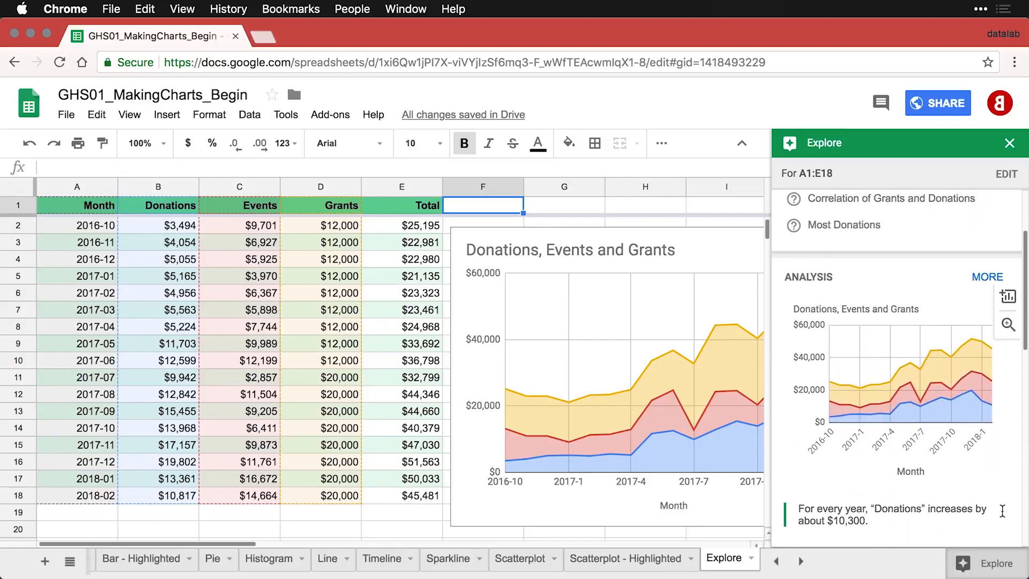
Step: Open the full list of analysis suggestions and scroll through the additional charts
left_click(982, 277)
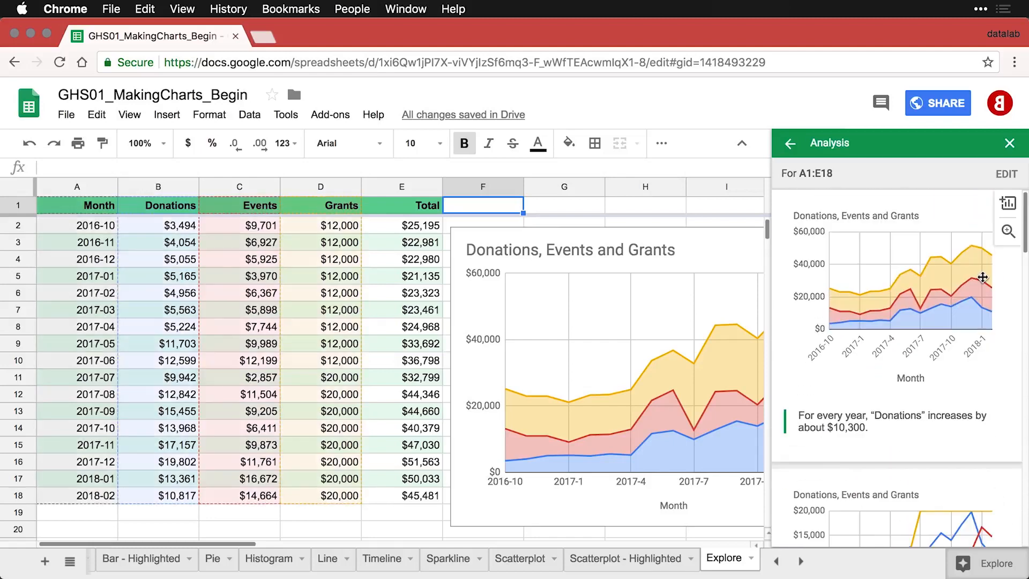
scroll(916, 395, "down", 4)
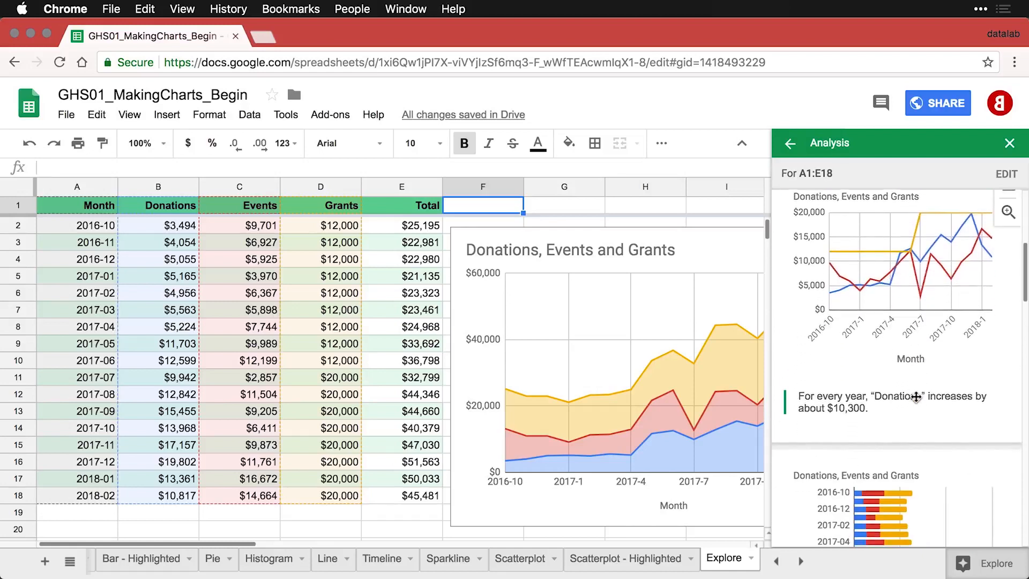
scroll(916, 395, "down", 12)
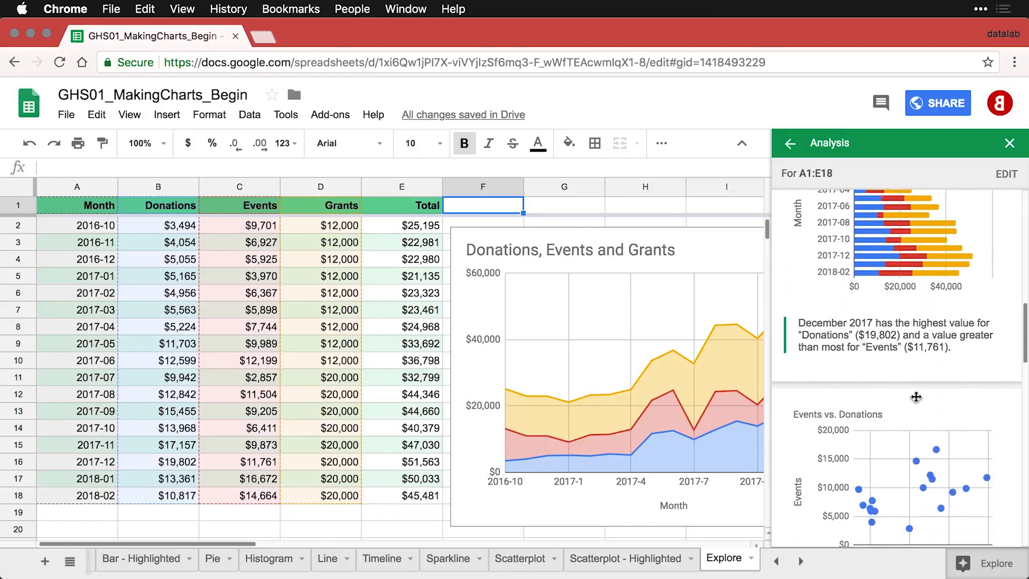
scroll(916, 397, "down", 8)
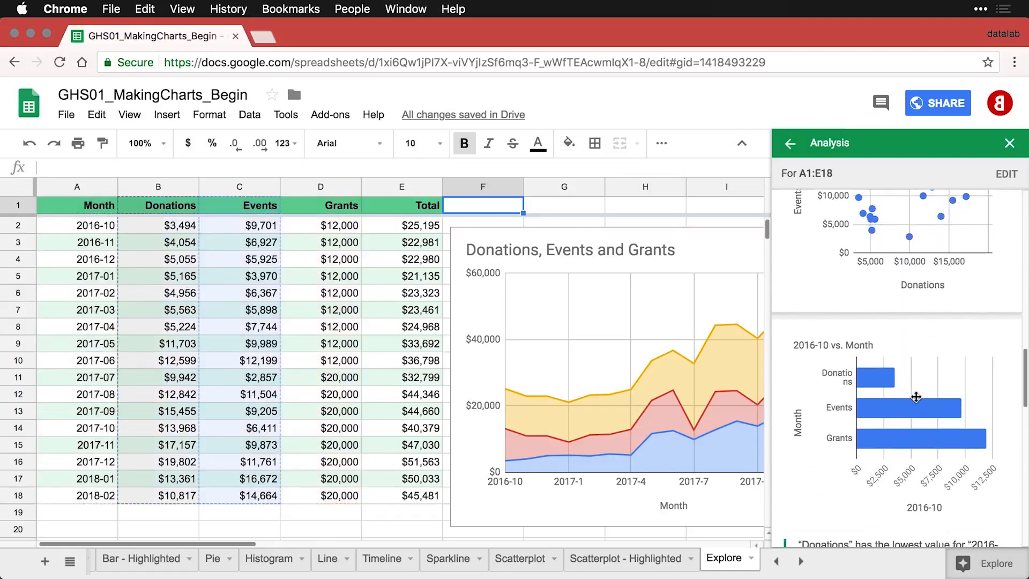
scroll(916, 397, "down", 6)
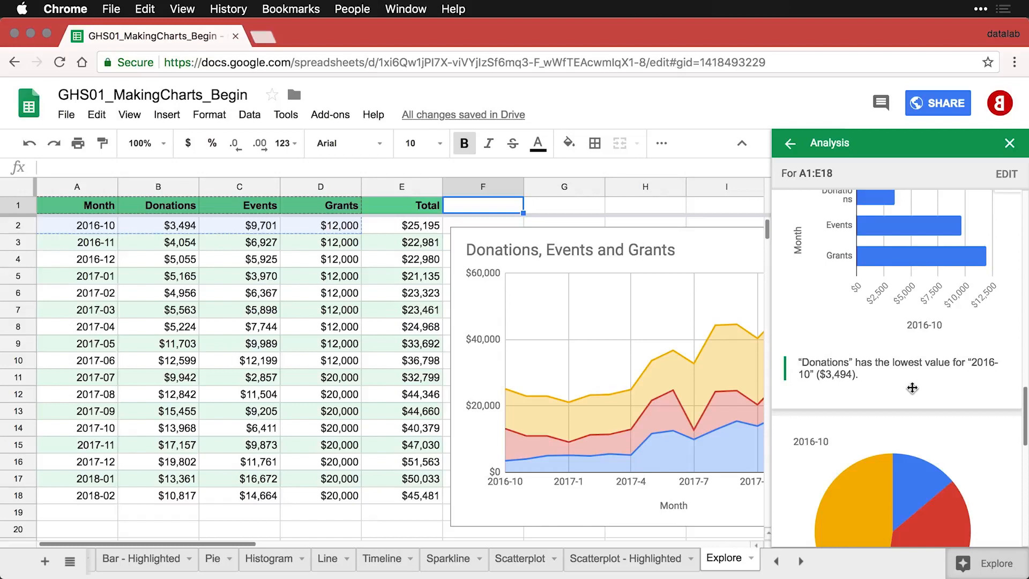
scroll(912, 388, "down", 10)
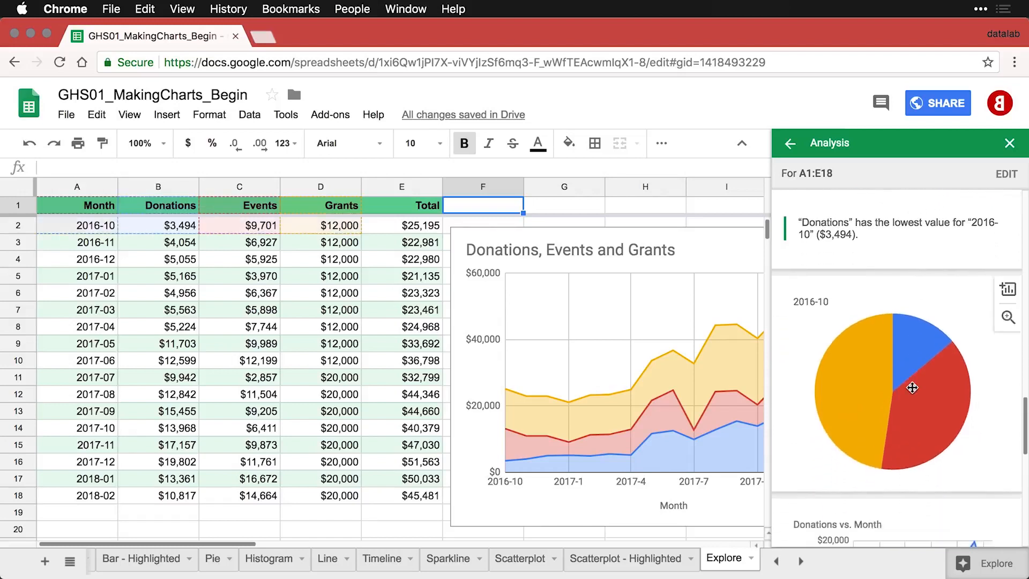
scroll(912, 387, "down", 4)
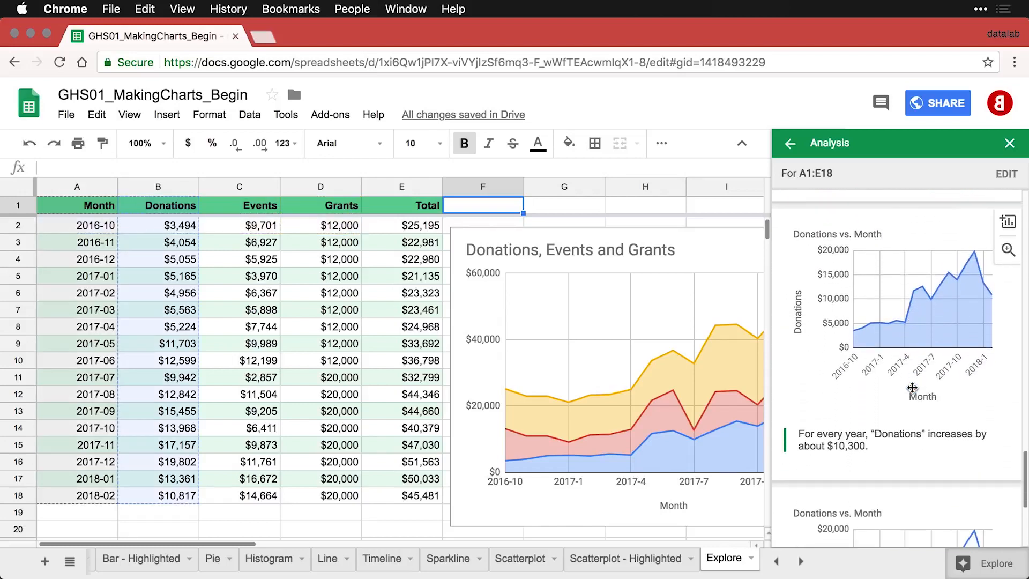
scroll(912, 387, "down", 10)
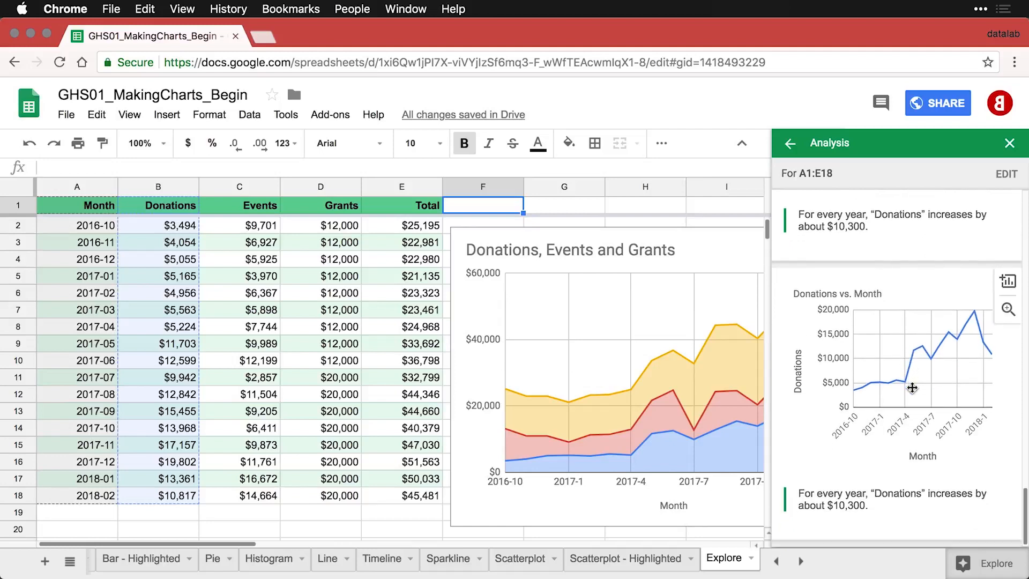